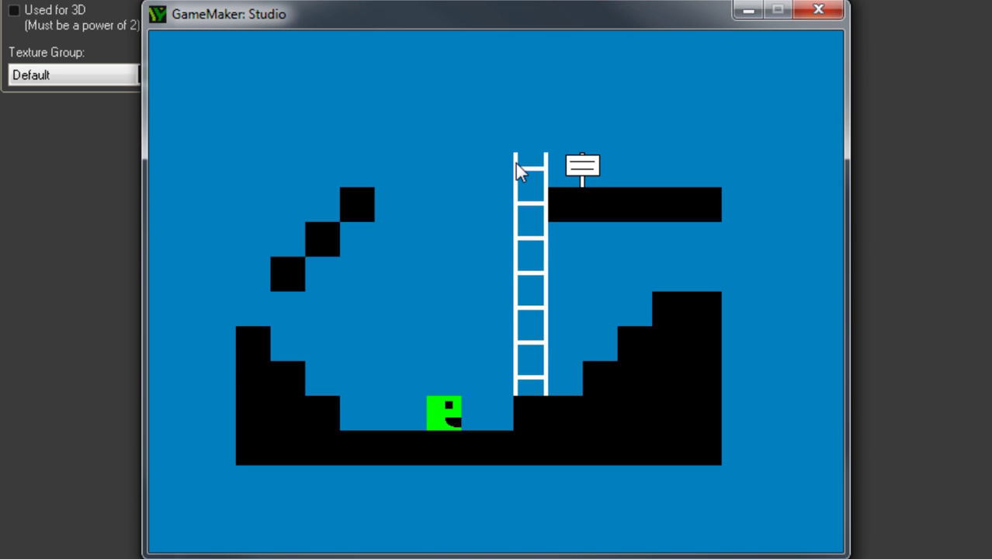
key("Left")
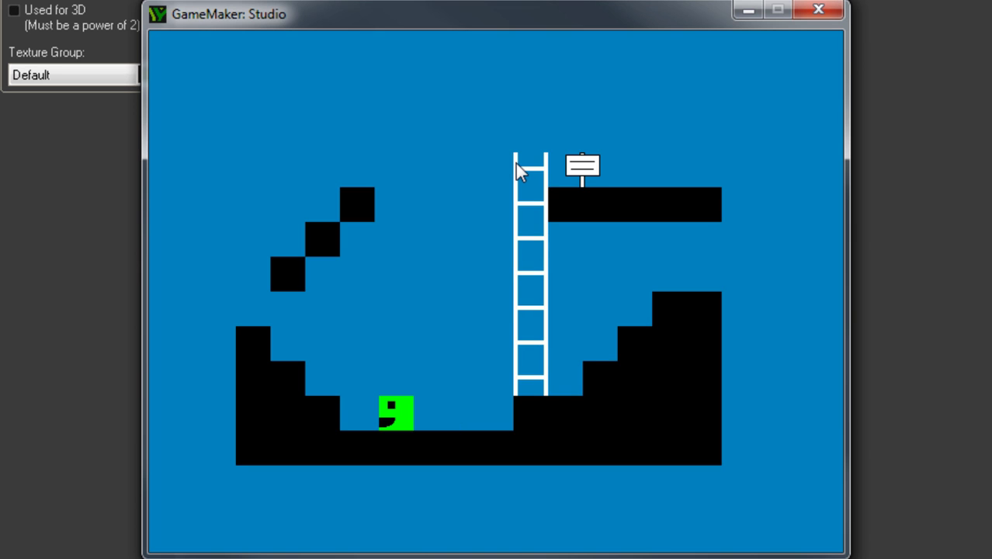
key("Right")
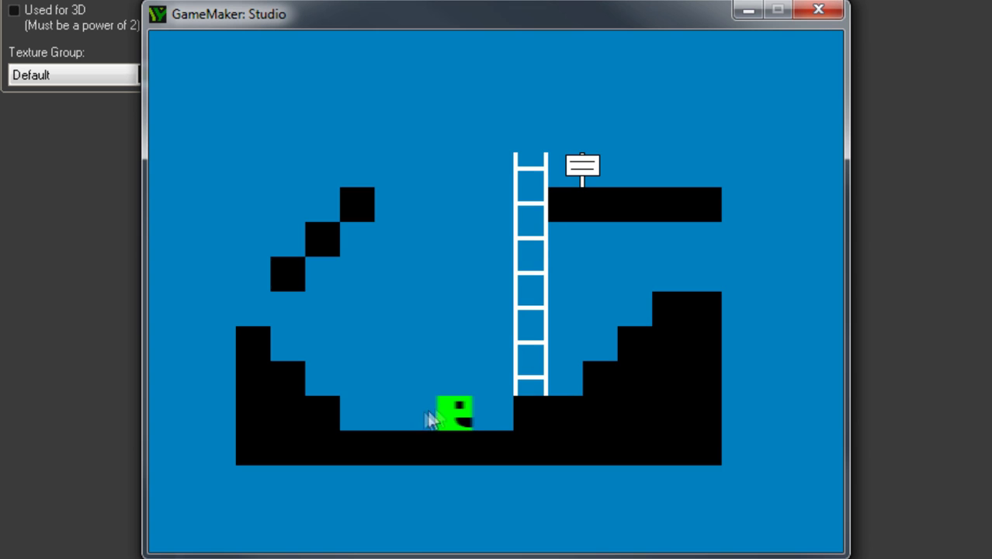
key("Left")
key("Right")
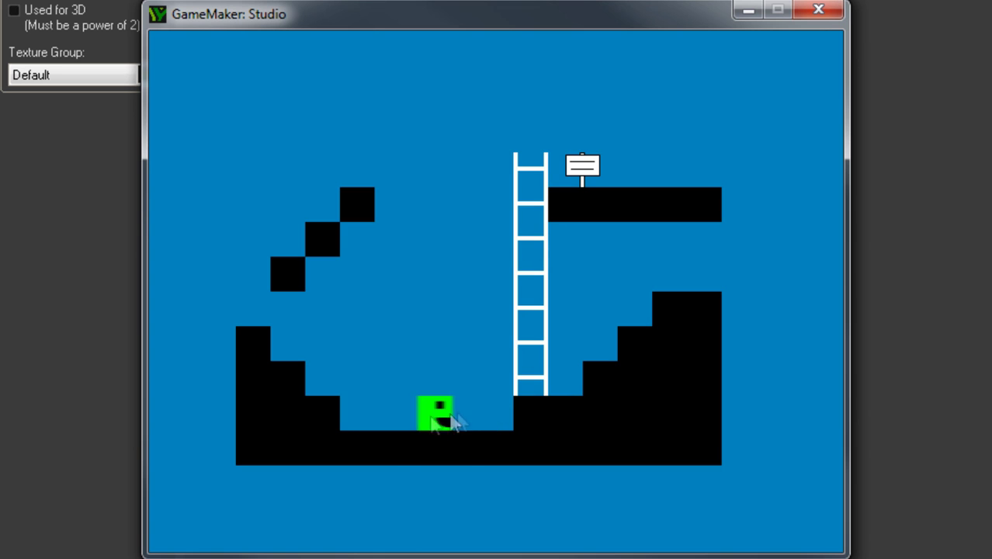
key("Left")
key("Right")
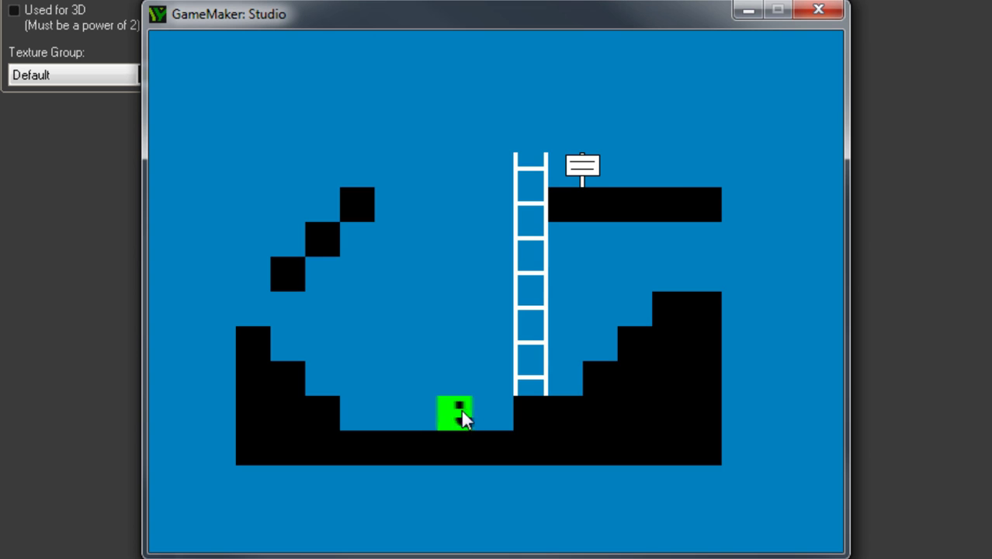
key("Right")
key("Left")
key("Right")
key("Left")
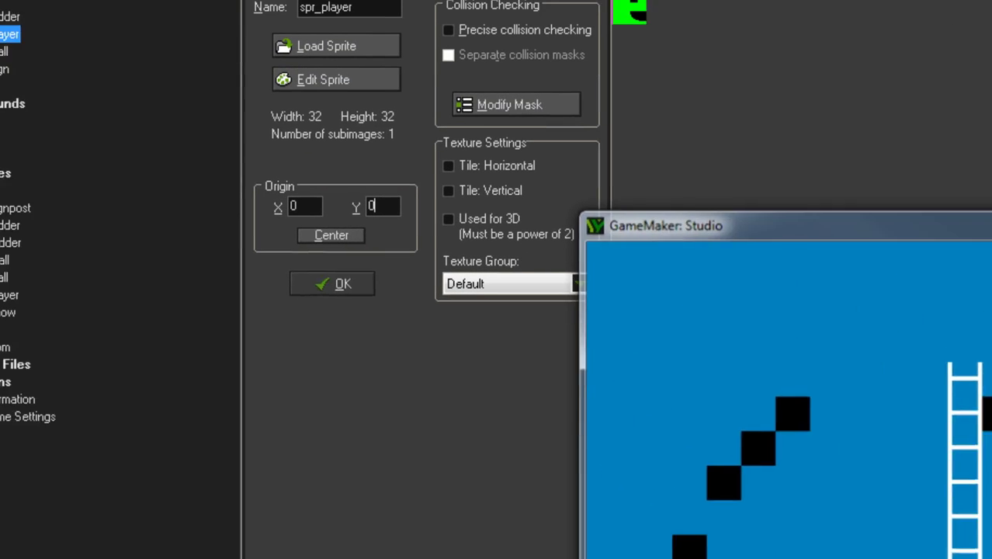
Close the running game to get back to spr_player's Sprite Properties at origin 0,0
key("Escape")
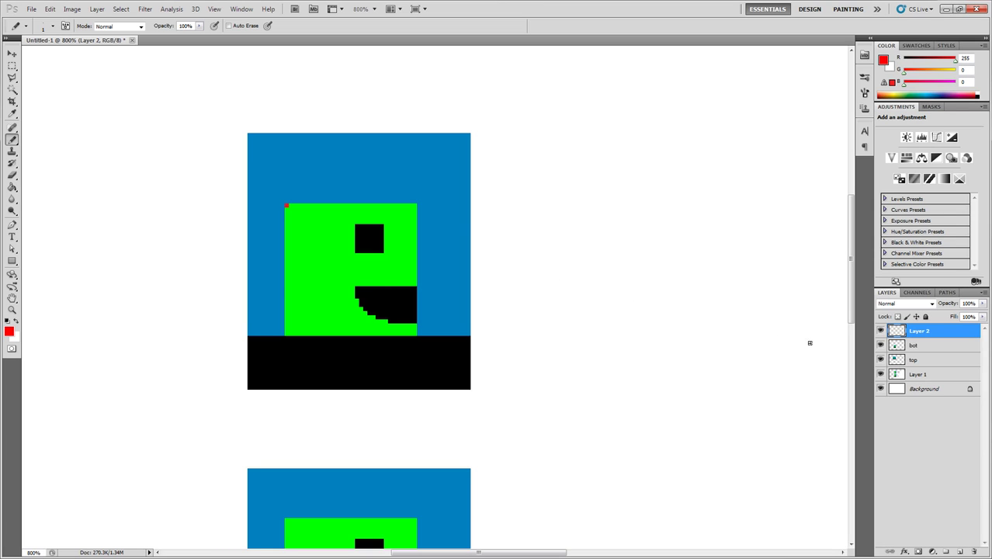
Raise the top layer's opacity to 100% to show the flipped, left-facing sprite
left_click(909, 362)
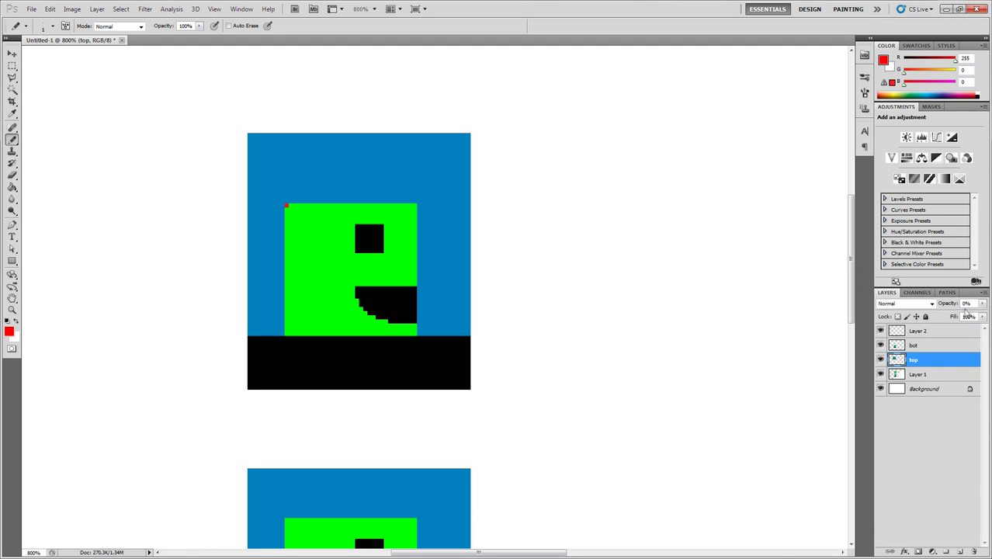
left_click(981, 303)
left_click_drag(931, 316, 986, 319)
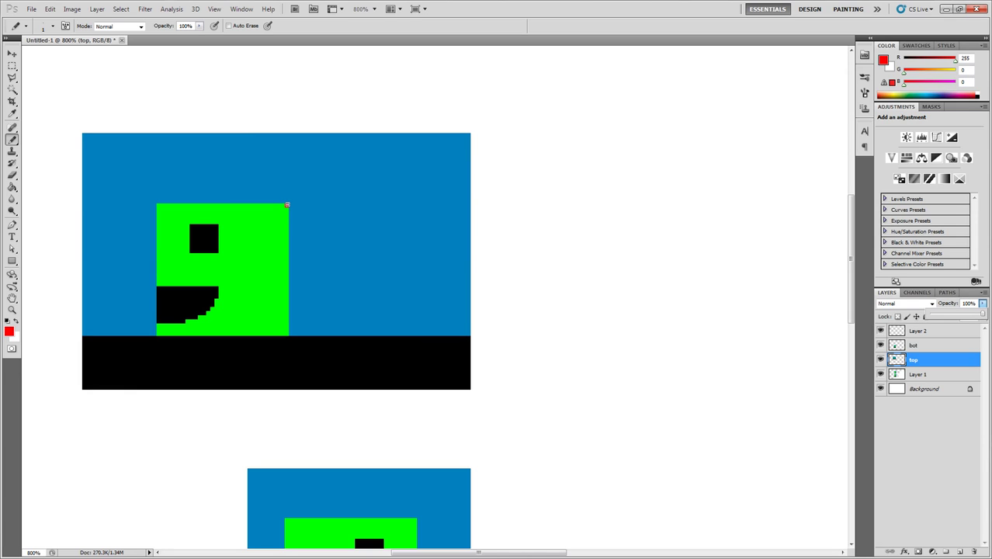
Pencil the flipped sprite's top-right pixel red, then nudge the layer up and back down
left_click(287, 205)
key("ctrl+Up")
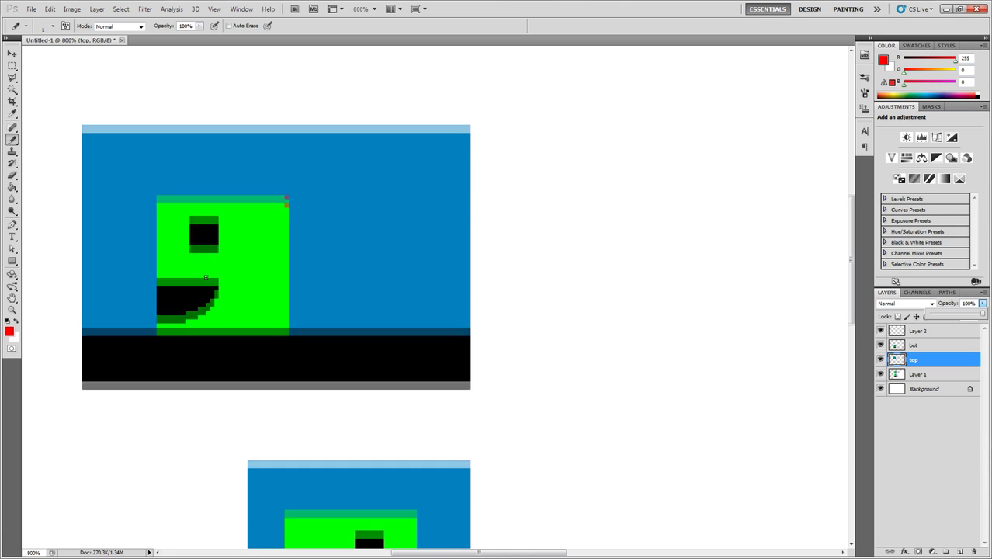
key("ctrl+Down")
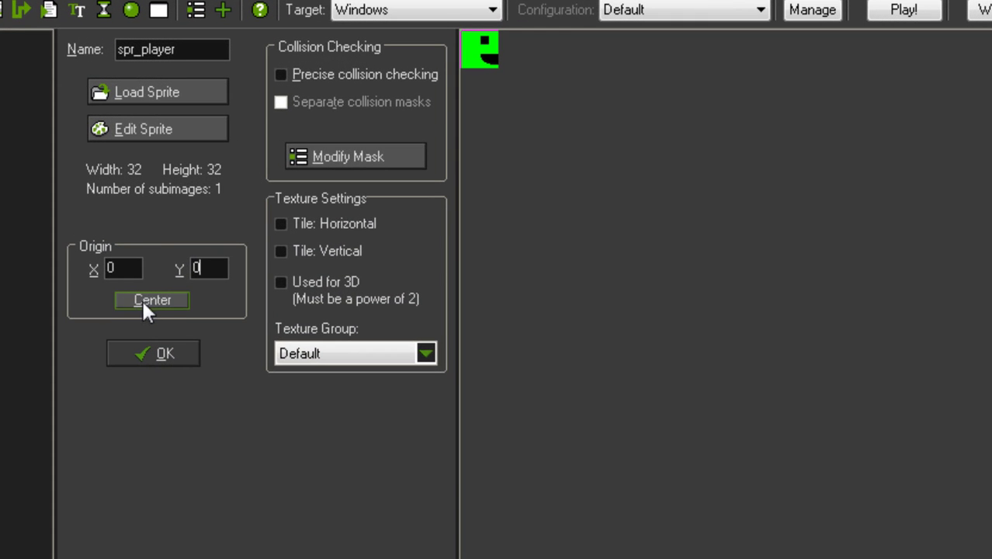
Center spr_player's origin, try other points on the preview, then recentre it at 16,16
left_click(159, 296)
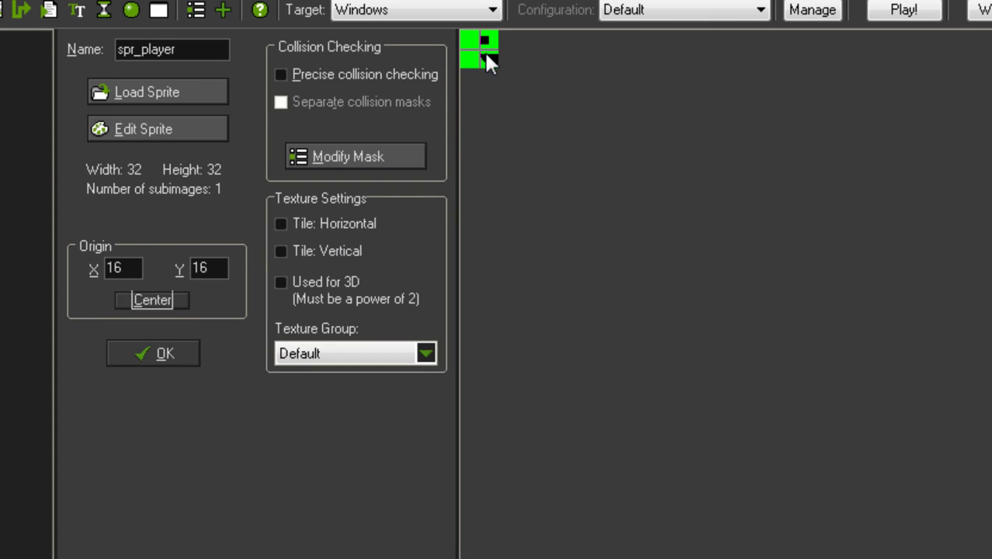
left_click(466, 40)
left_click(496, 40)
left_click(490, 62)
left_click(464, 54)
left_click(480, 34)
left_click(491, 49)
left_click(471, 53)
left_click(462, 41)
left_click(161, 299)
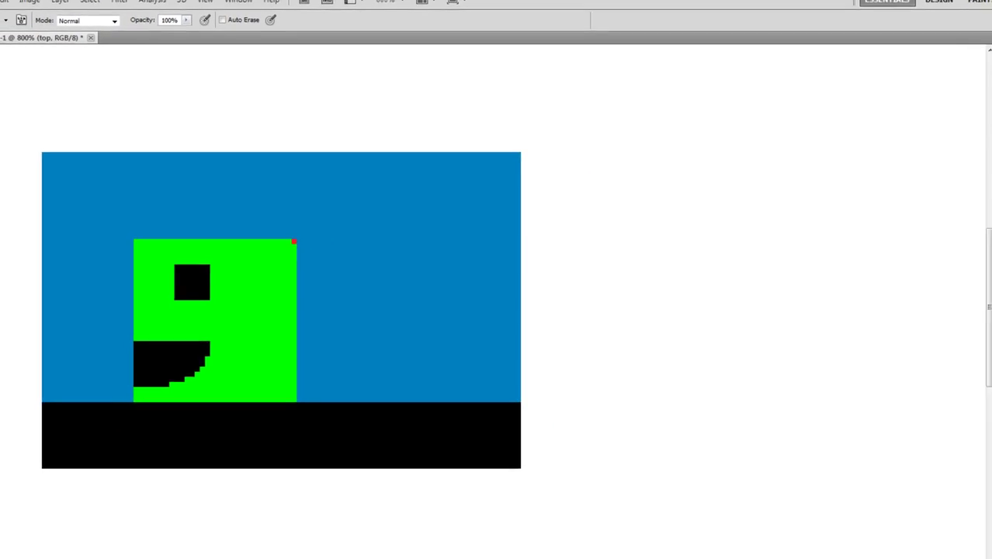
Scroll down to the second mock-up and fade the bot layer in slightly
left_click_drag(849, 237, 859, 319)
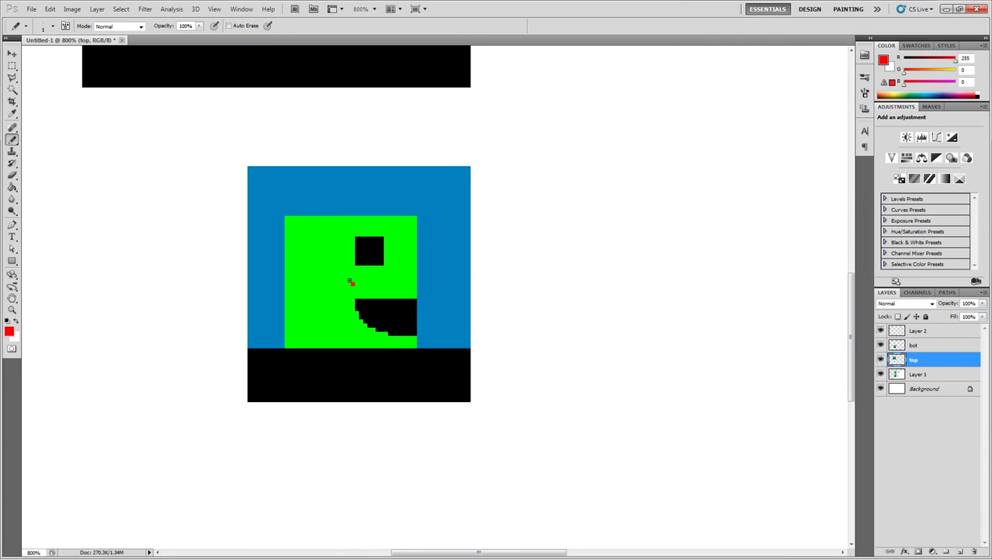
left_click(924, 344)
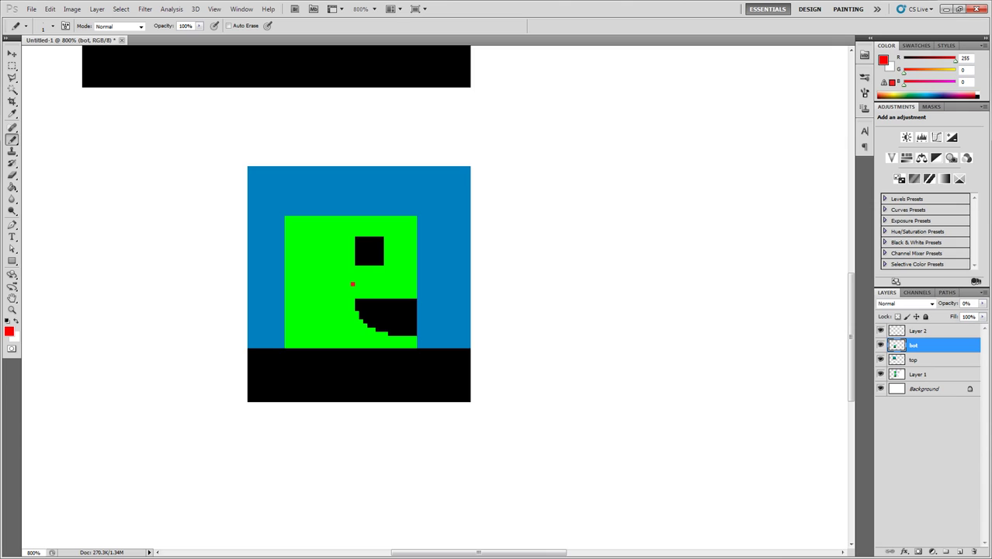
left_click(982, 303)
left_click_drag(930, 316, 984, 318)
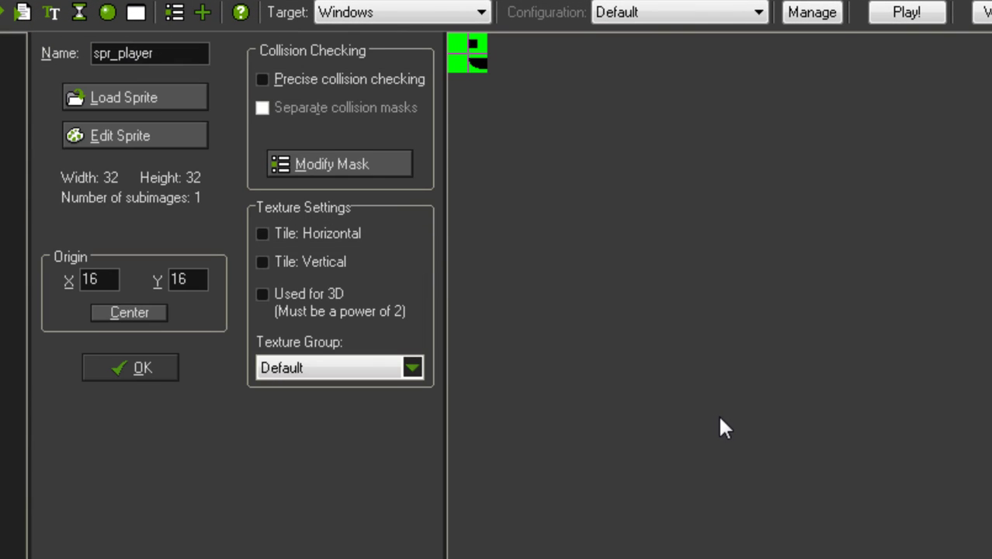
Run the game, walking the player left and right and jumping, to test the 16,16 origin
key("Tab")
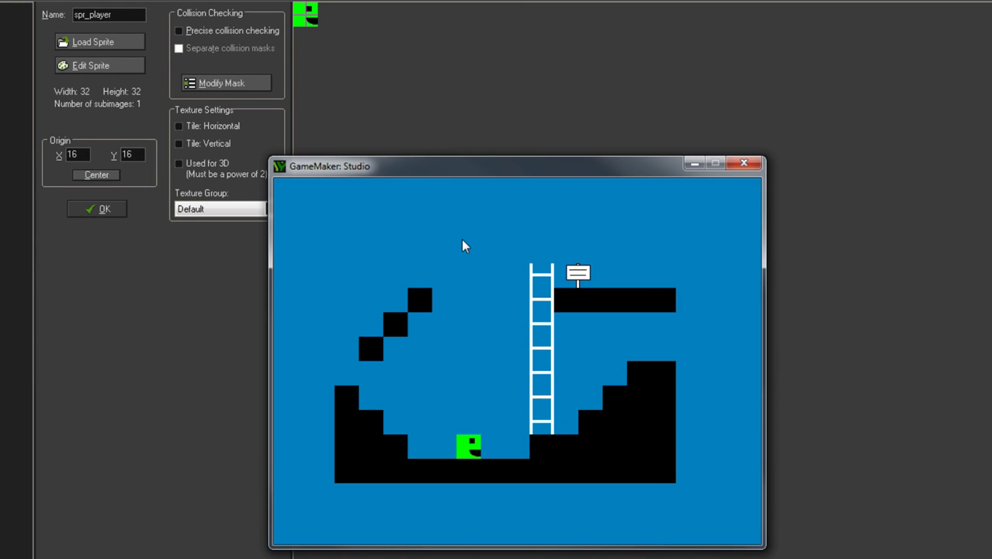
key("Right")
key("Left")
key("Right")
key("Left")
key("Right")
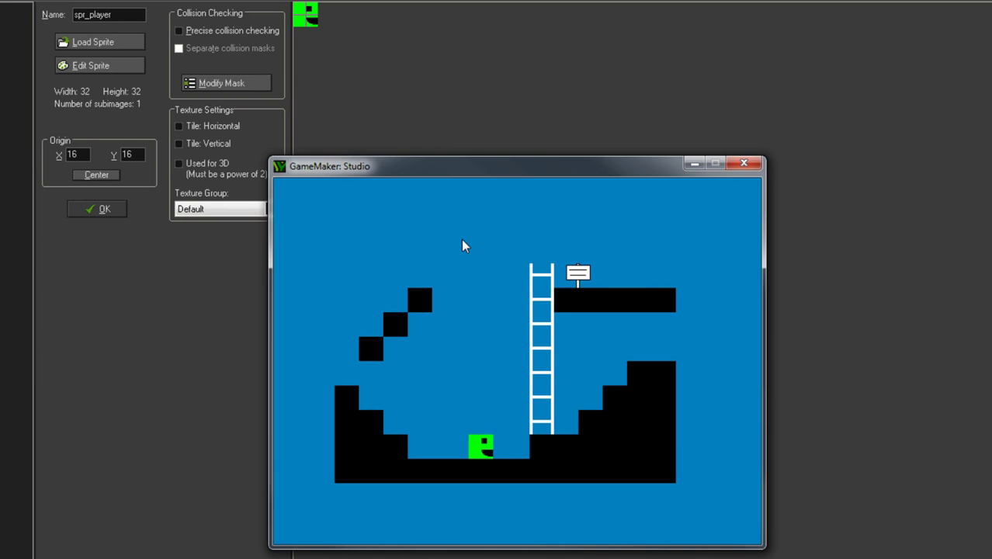
key("Left")
key("Right")
key("Right")
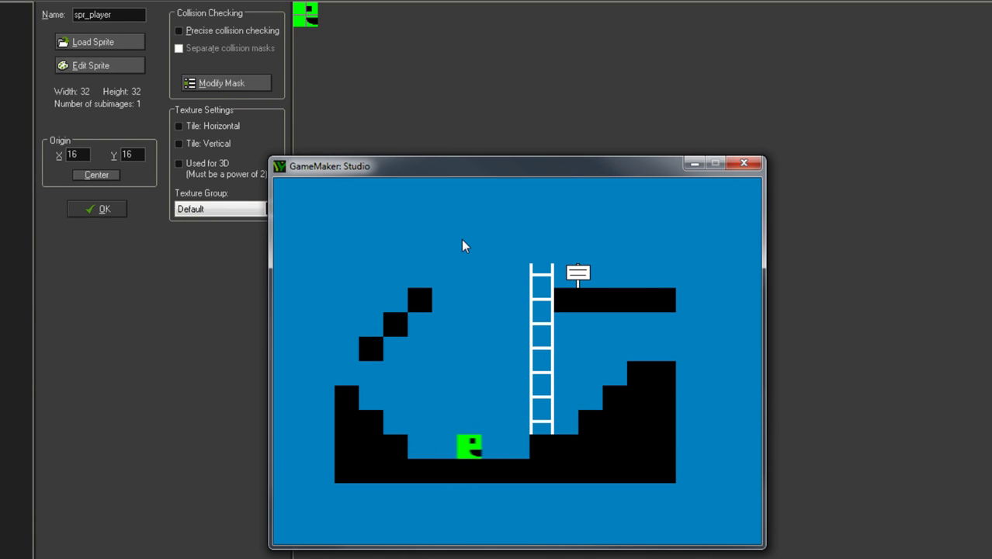
key("Left")
key("Left")
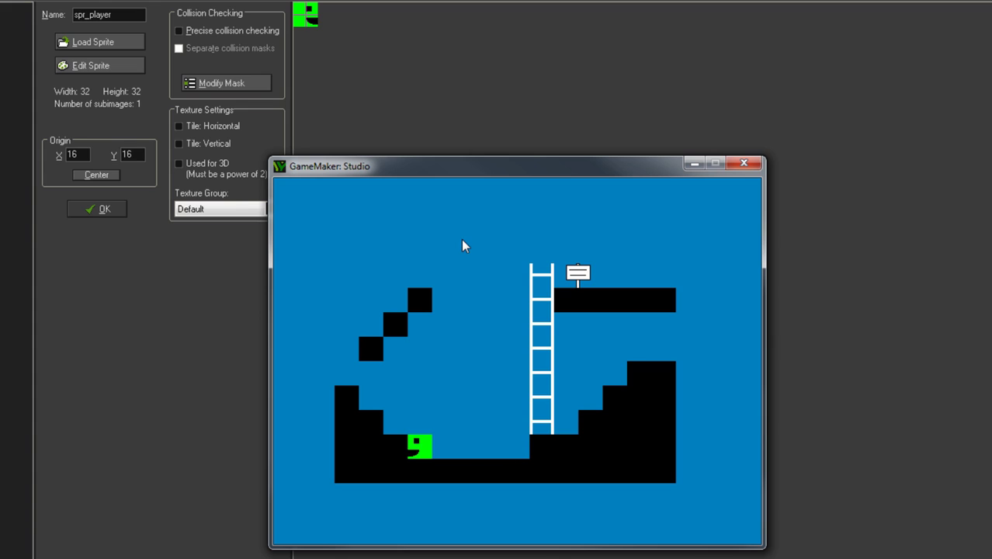
key("Up")
key("Up")
key("Right")
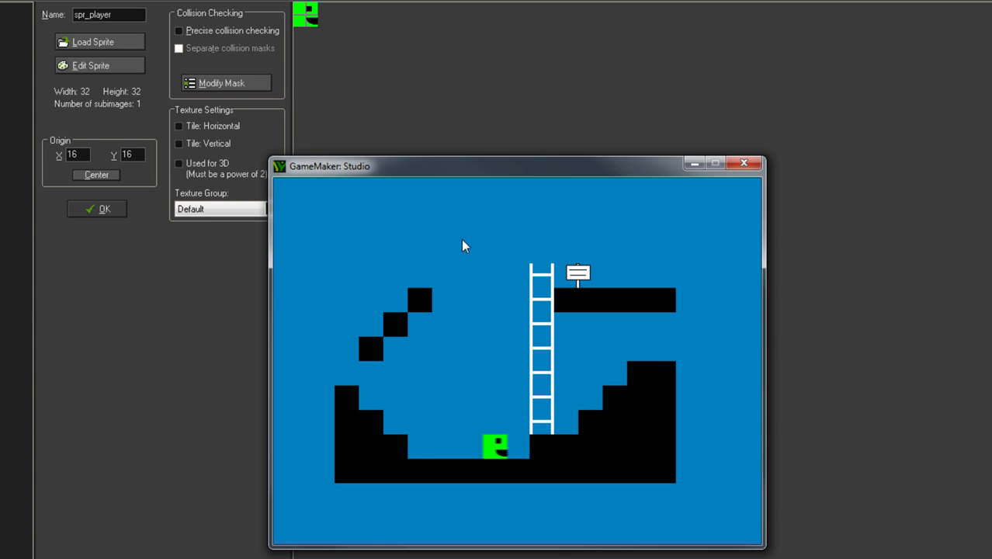
key("Left")
key("Right")
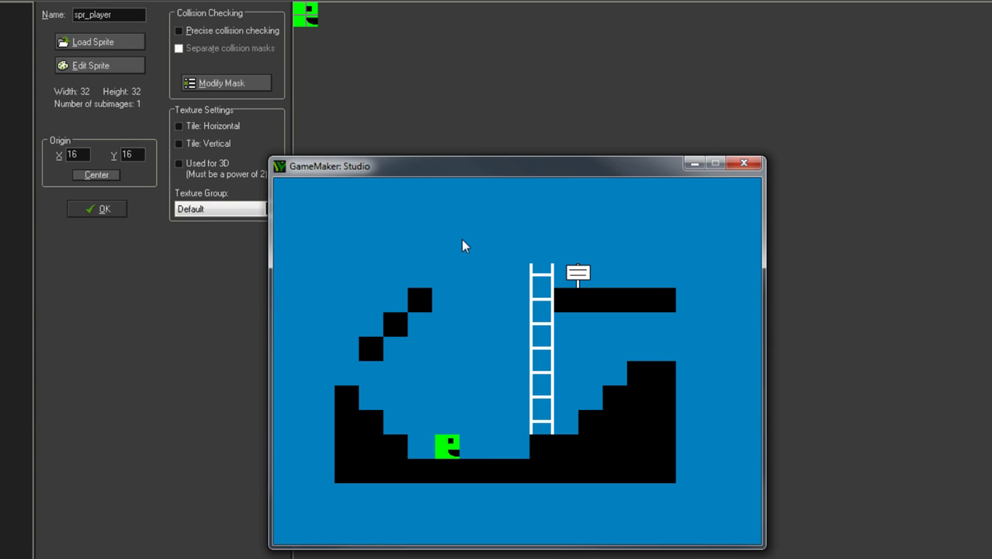
Close the game, fade the bot layer, and undo the last red pixel on Layer 2
left_click(743, 169)
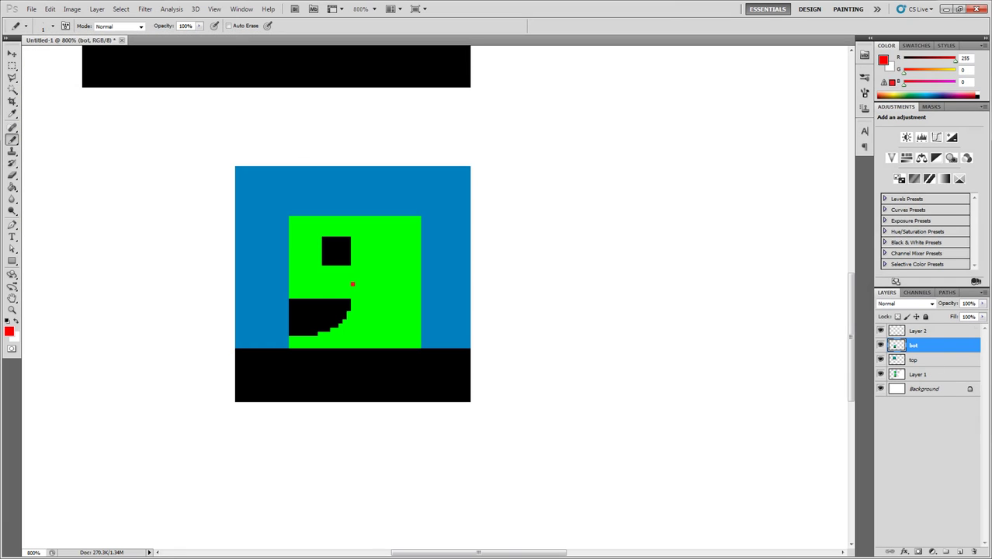
left_click(982, 303)
mouse_move(958, 318)
left_mouse_down()
mouse_move(938, 318)
mouse_move(971, 313)
mouse_move(930, 318)
mouse_move(945, 316)
left_mouse_up()
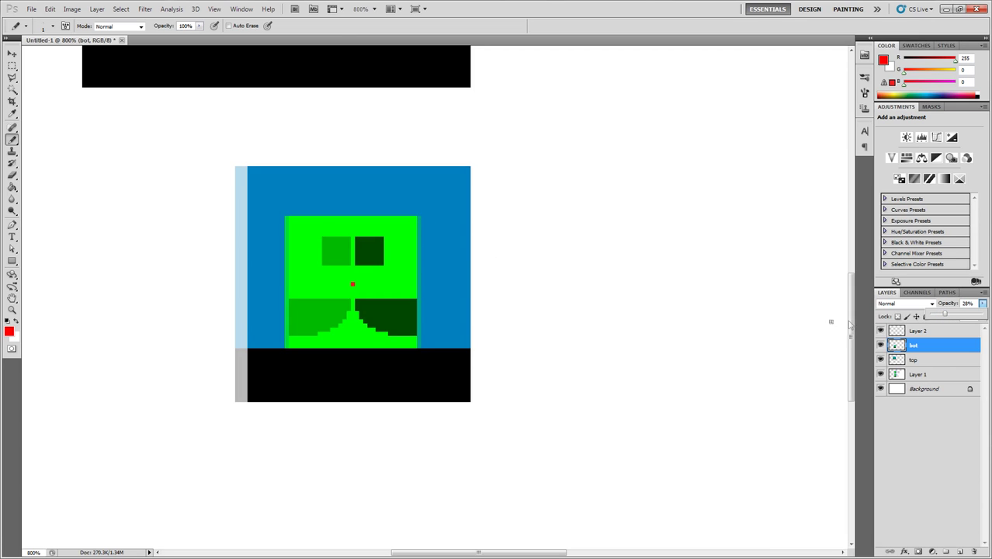
left_click_drag(945, 315, 924, 315)
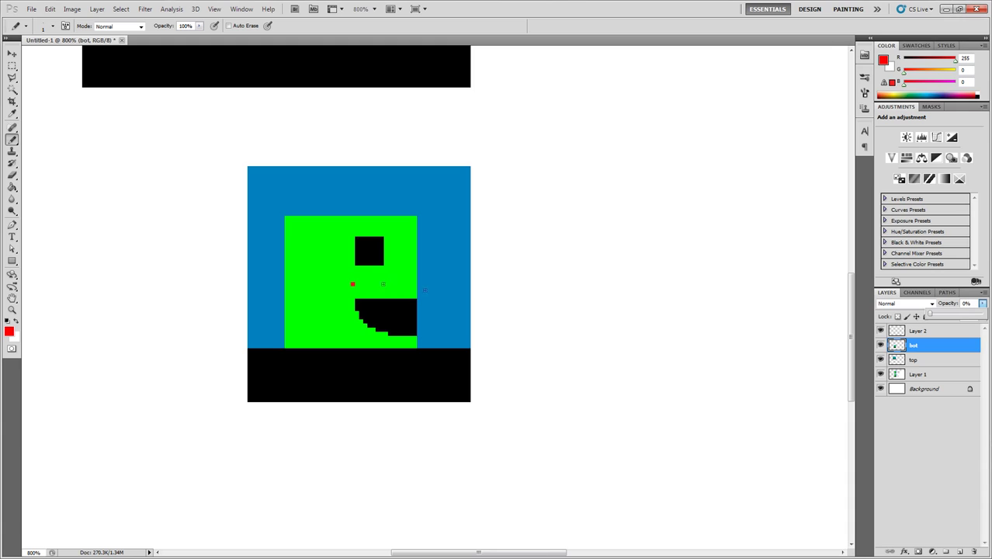
left_click(918, 331)
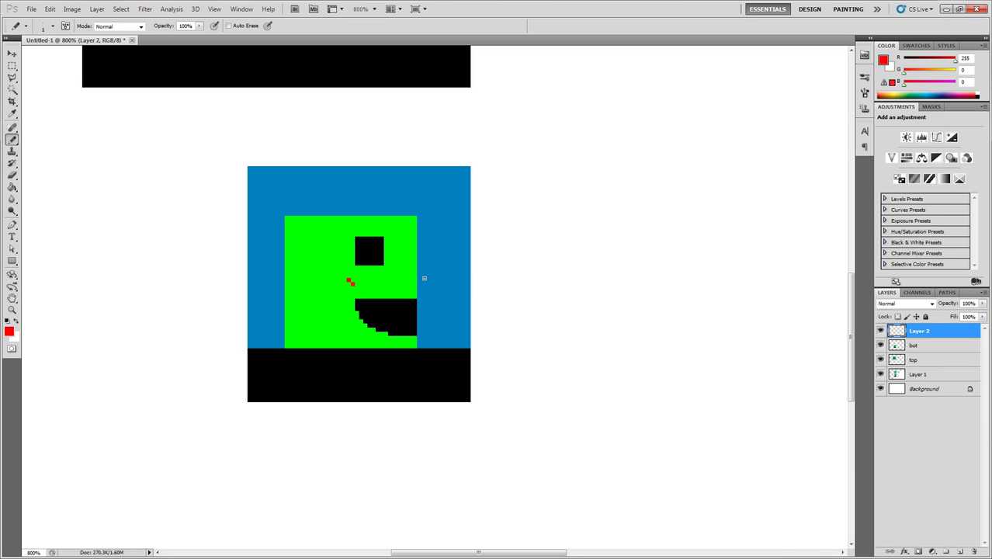
key("ctrl+z")
Reselect the bot layer and settle its opacity at 91%
left_click(932, 344)
left_click(982, 303)
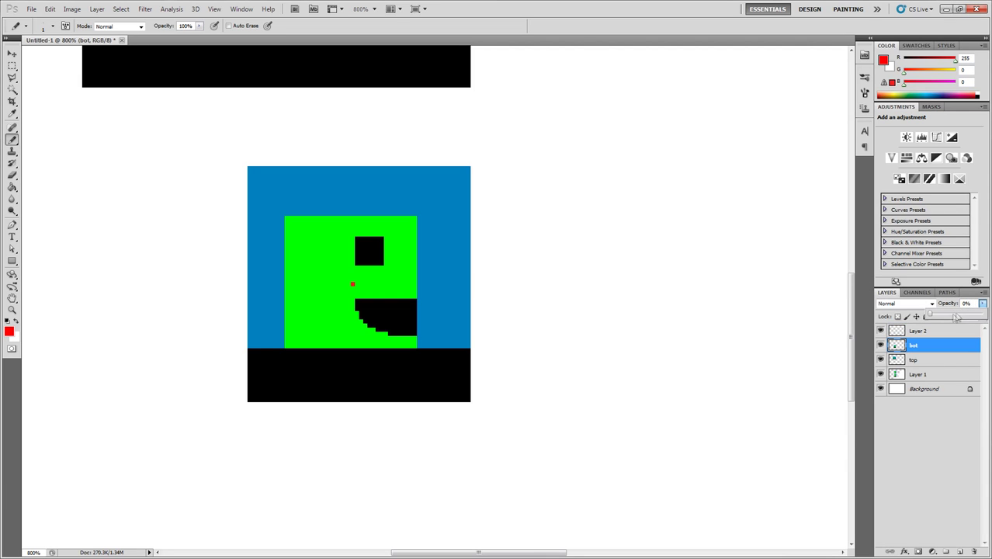
mouse_move(980, 317)
left_mouse_down()
mouse_move(953, 317)
mouse_move(977, 315)
left_mouse_up()
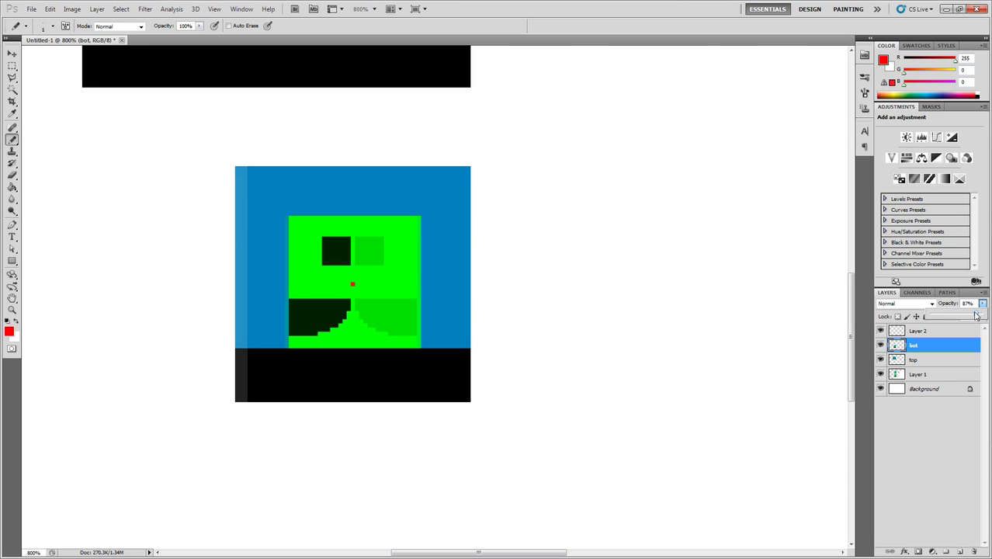
left_click_drag(975, 315, 934, 316)
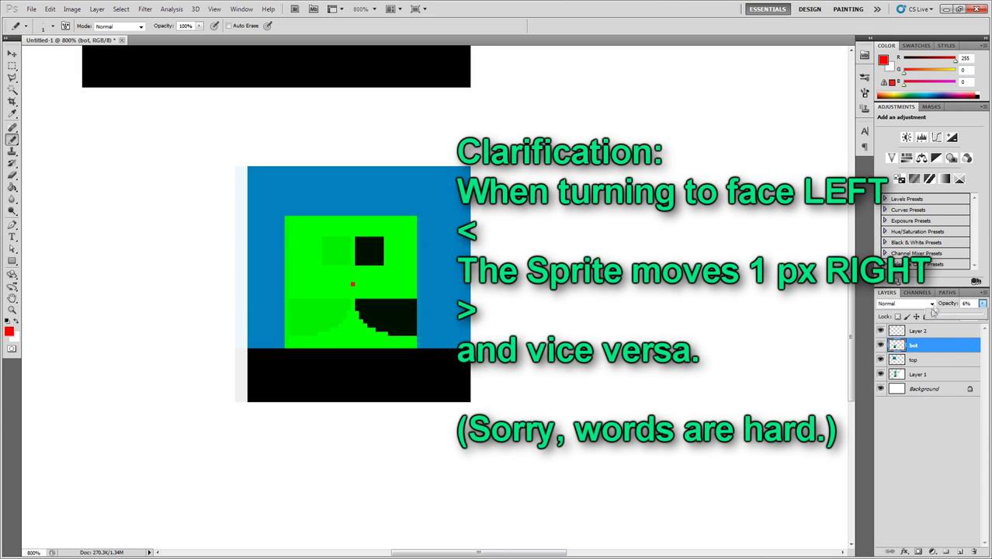
left_click_drag(949, 316, 979, 318)
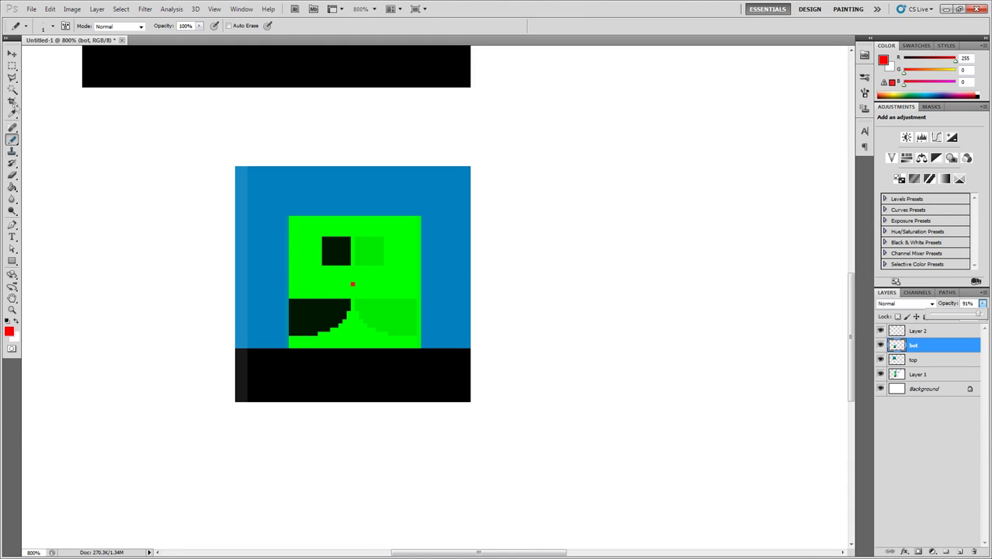
Select a tall rectangle right of the sprite and fill it black on Layer 2
left_click(12, 65)
left_click_drag(429, 103, 511, 418)
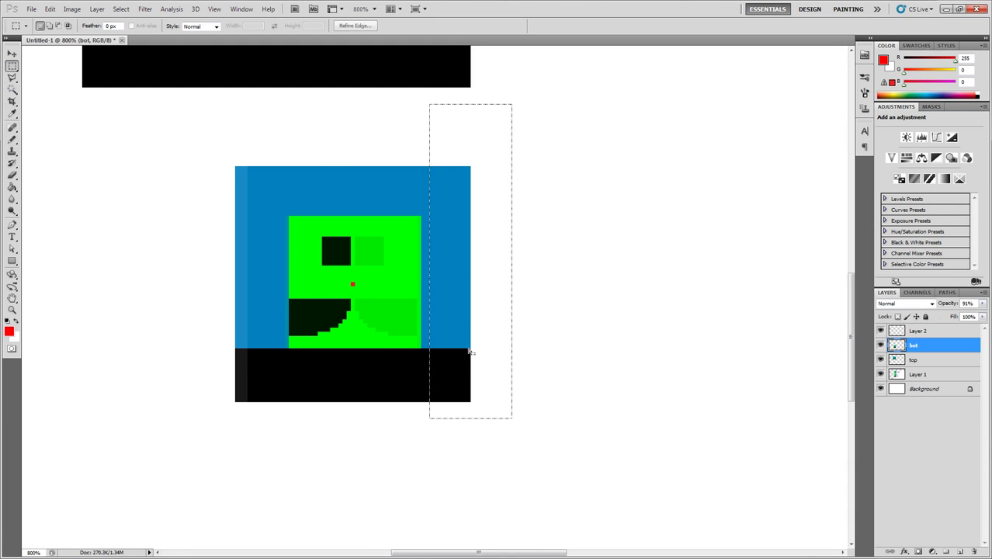
left_click_drag(470, 352, 461, 352)
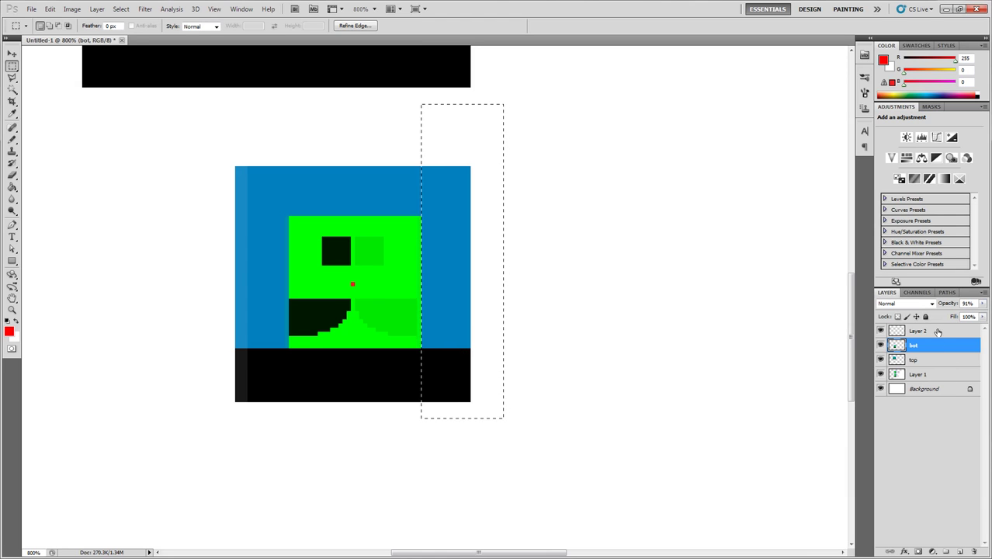
left_click(937, 331)
left_click(12, 187)
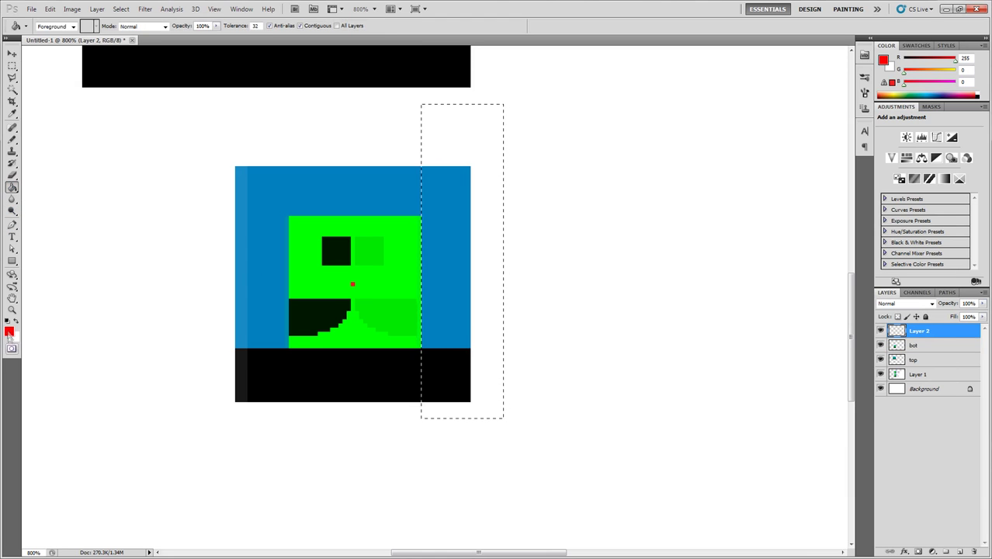
left_click(8, 332)
left_click_drag(681, 383, 624, 389)
key("Return")
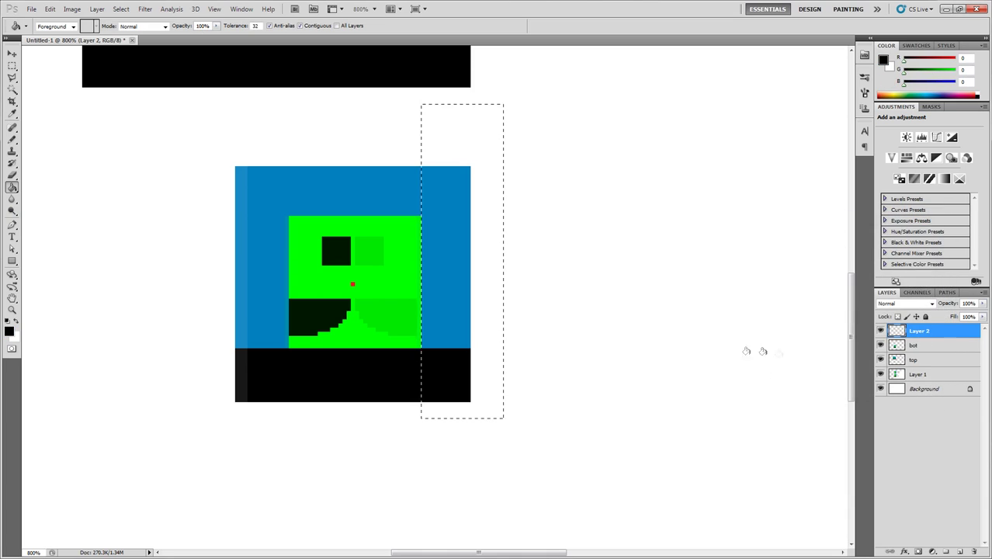
left_click(457, 249)
Deselect the bar and lower Layer 2's opacity to about 71% so it reads grey
left_click(13, 65)
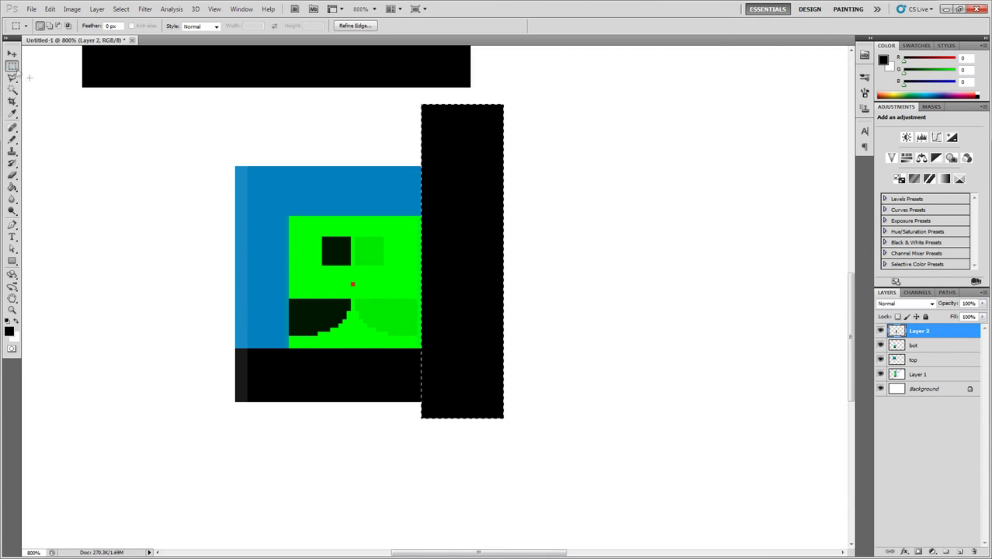
left_click(29, 77)
mouse_move(933, 331)
left_mouse_down()
mouse_move(957, 369)
mouse_move(943, 331)
left_mouse_up()
left_click(982, 302)
left_click_drag(967, 316, 969, 317)
left_click(939, 345)
Set the bot layer's opacity to 0% and make Layer 2 active again
left_click(943, 359)
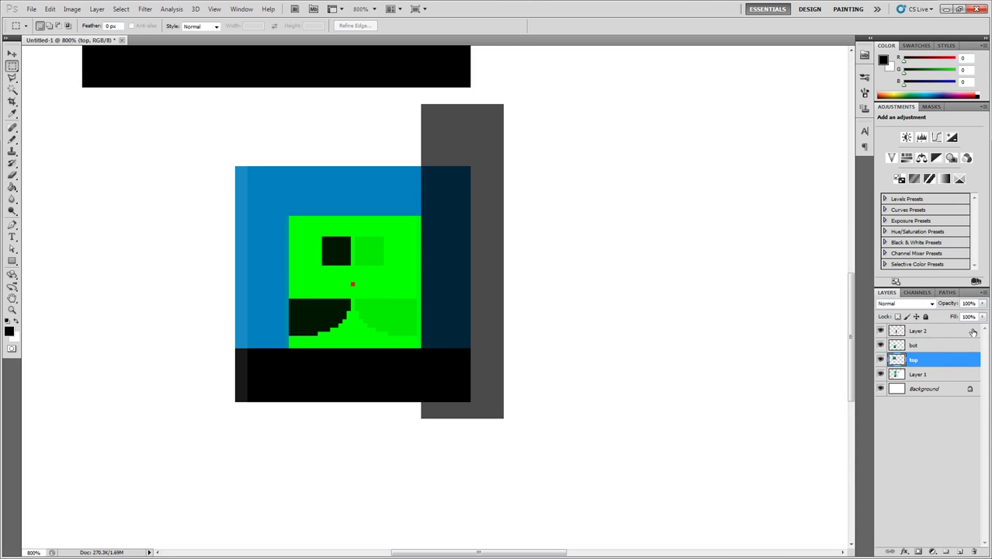
left_click(941, 346)
left_click(982, 303)
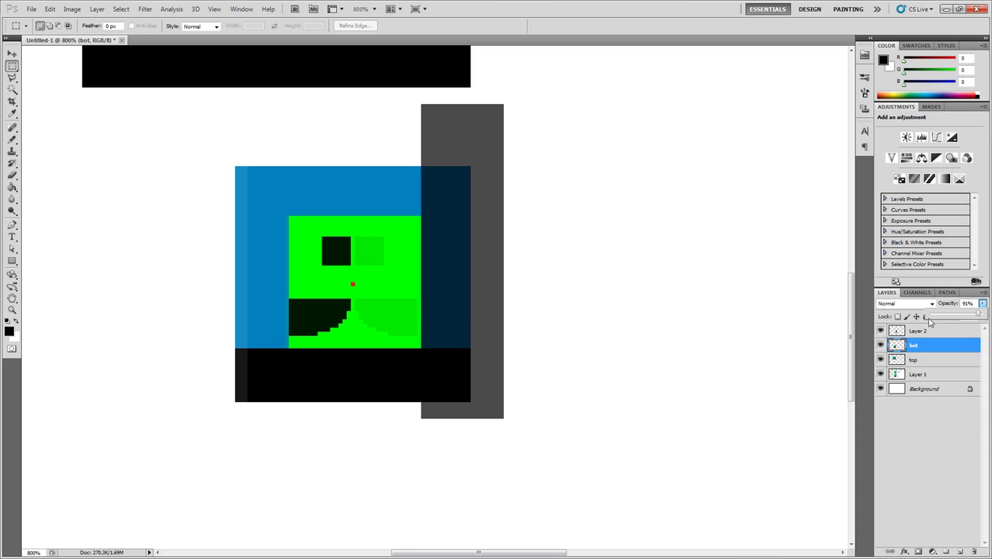
left_click(928, 318)
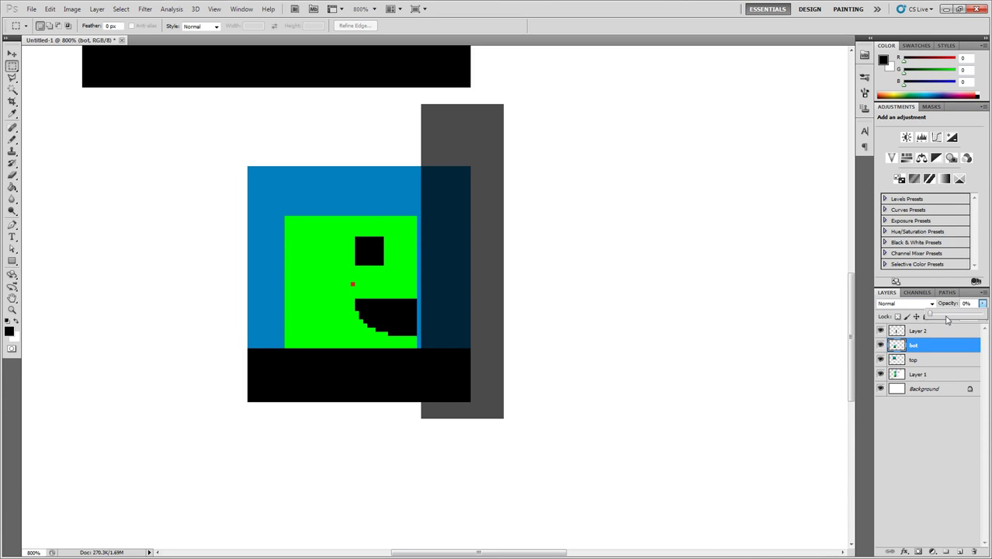
left_click(928, 332)
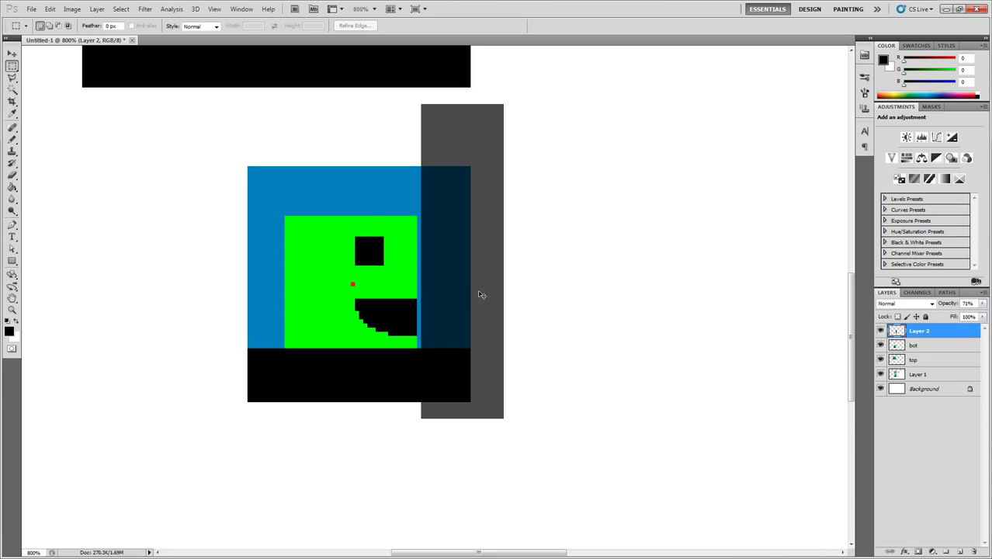
Nudge the grey bar against the green square's right edge and faintly fade in the bot layer
left_click_drag(481, 294, 472, 292, "ctrl")
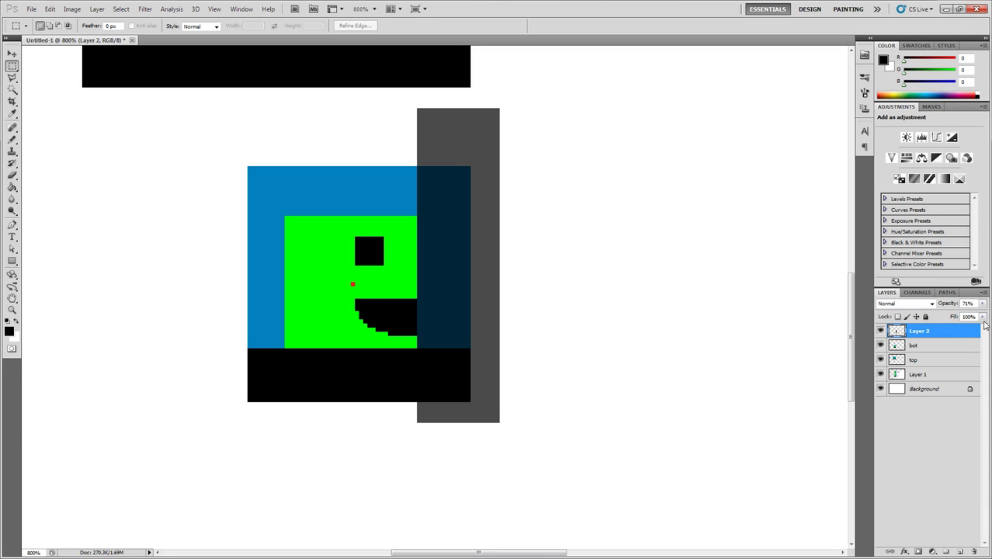
left_click(947, 357)
left_click(945, 345)
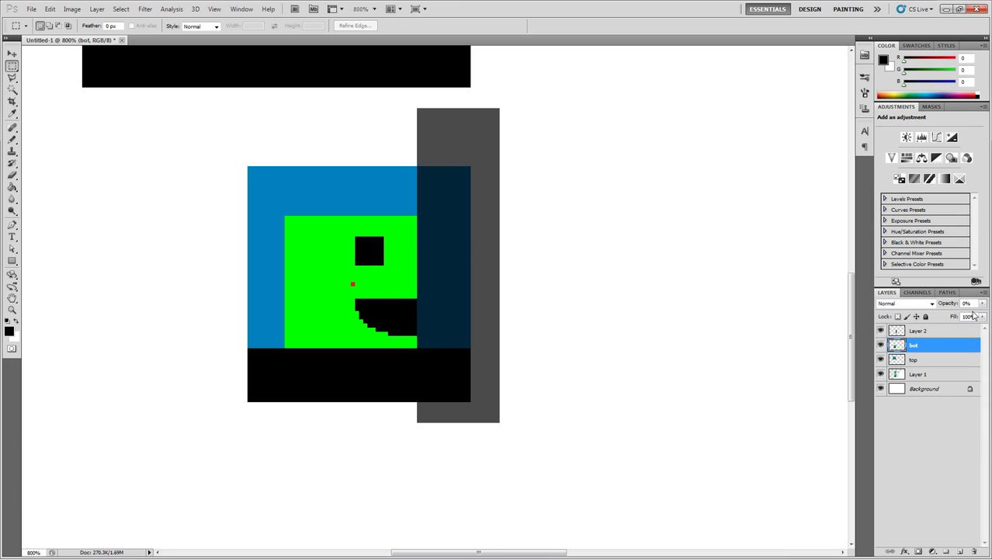
left_click(983, 303)
left_click_drag(932, 317, 958, 316)
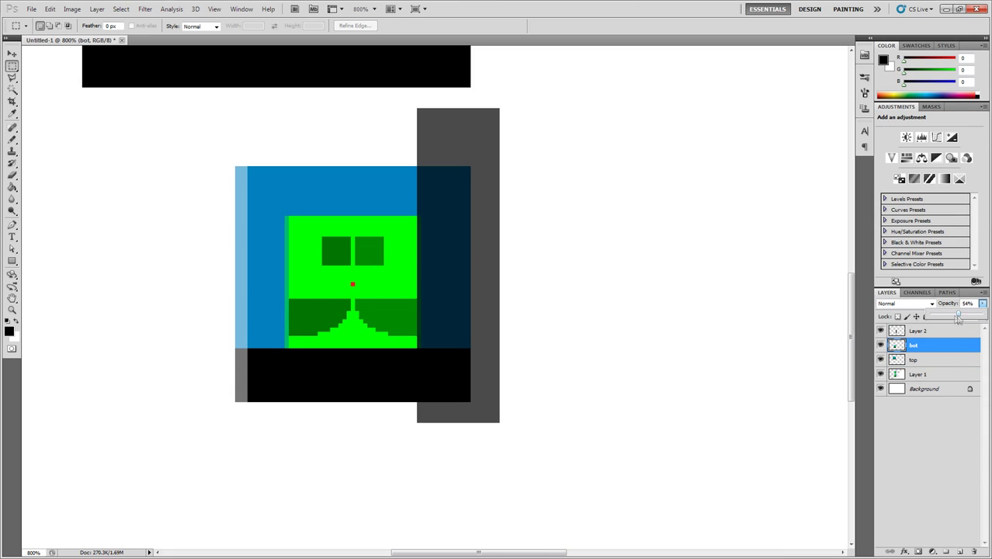
left_click(419, 221)
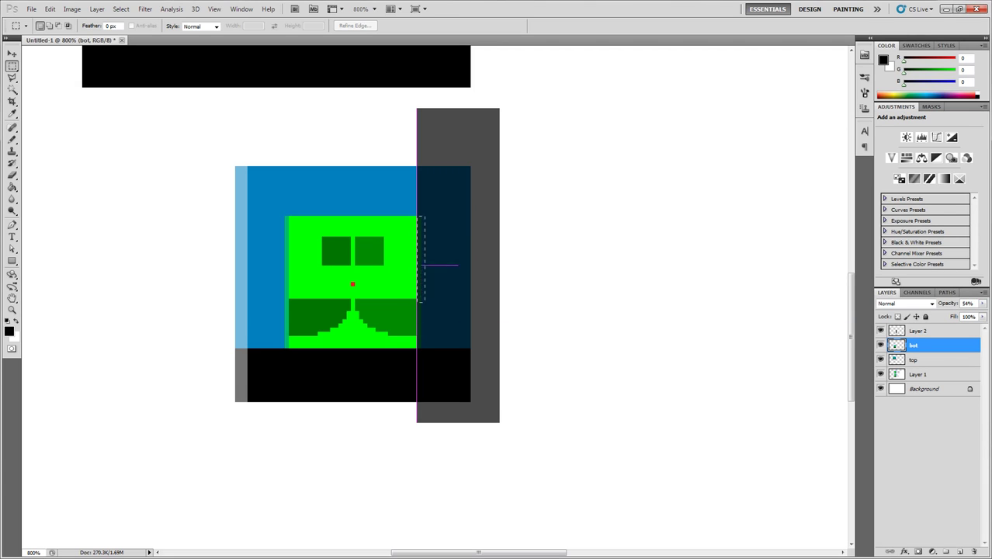
Check a thin strip along the square's edge, then raise the bot layer's opacity to 88%
left_click_drag(418, 217, 420, 347)
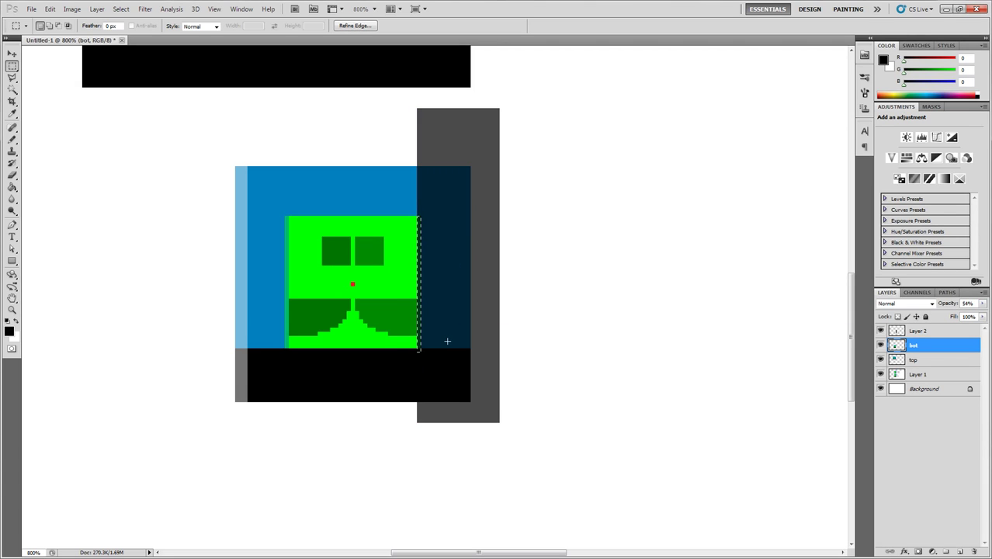
key("ctrl+d")
left_click(982, 303)
left_click_drag(958, 316, 976, 316)
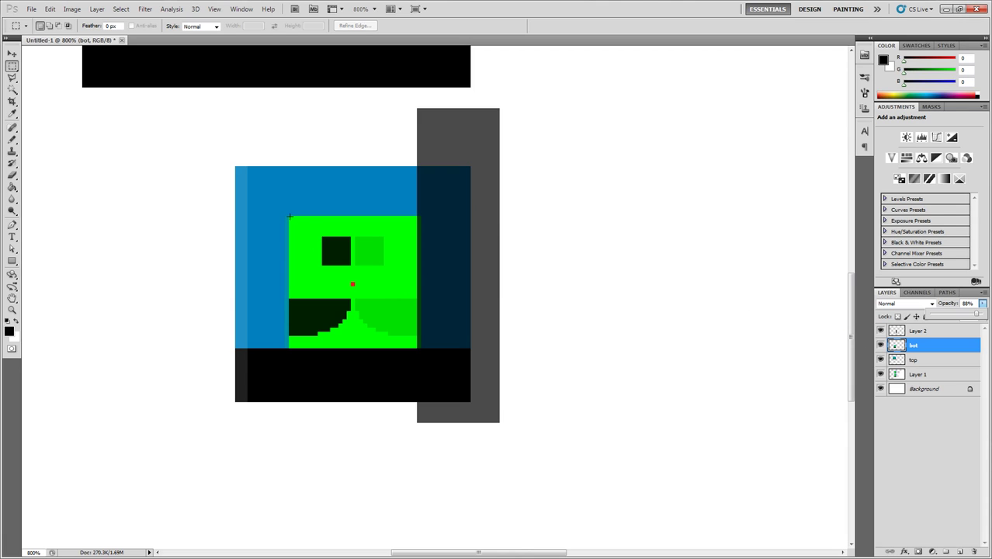
left_click_drag(290, 216, 424, 349)
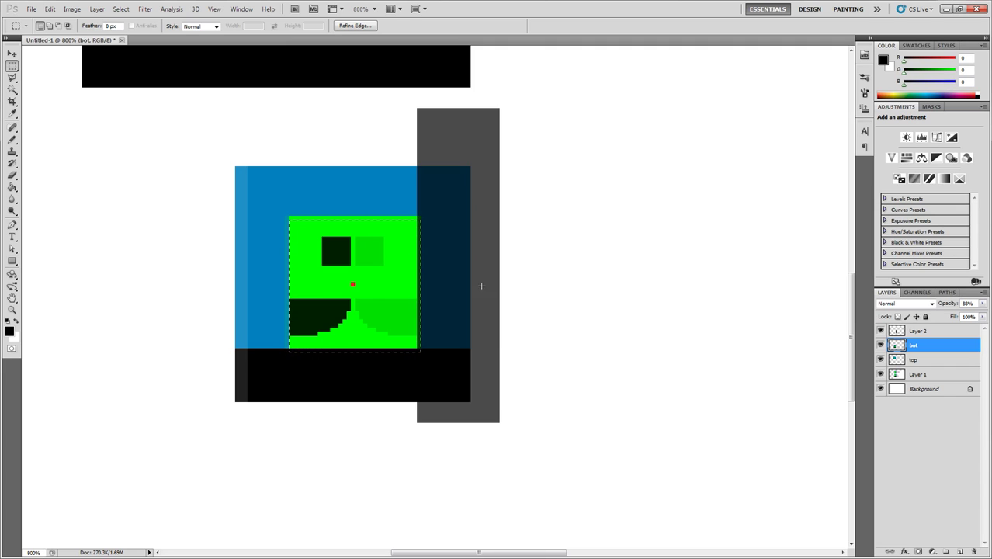
key("ctrl+d")
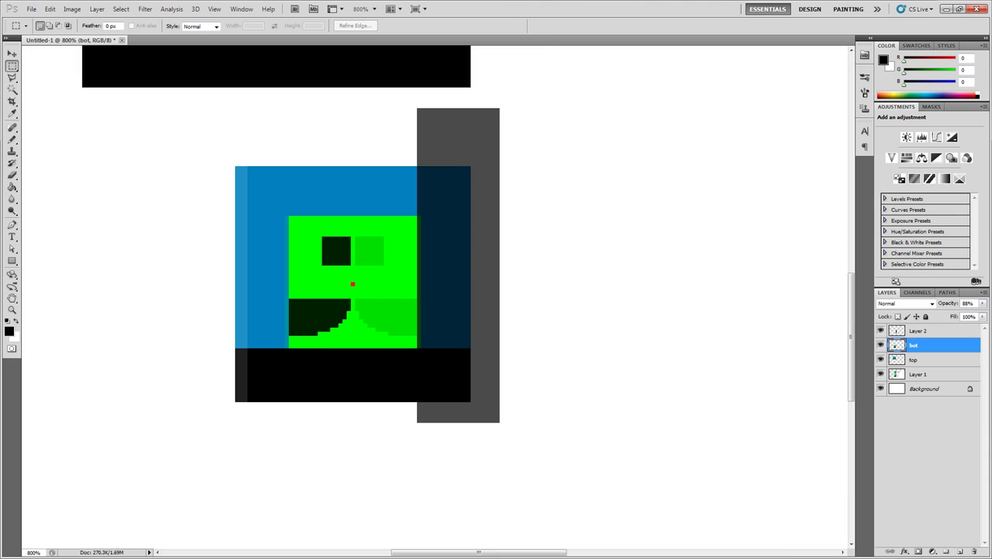
In GameMaker, replace spr_player's origin X with 14, making the origin 14,16
left_click(946, 9)
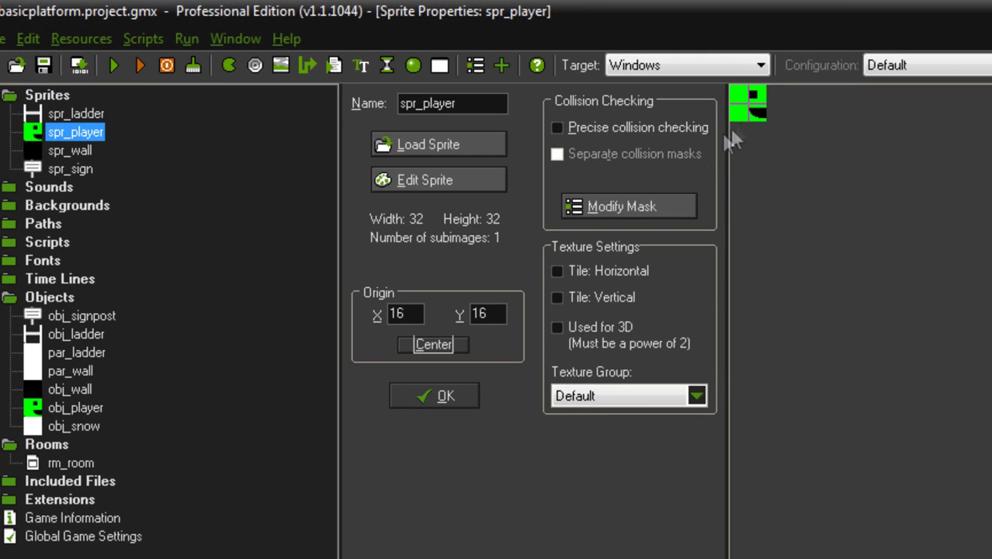
left_click(433, 344)
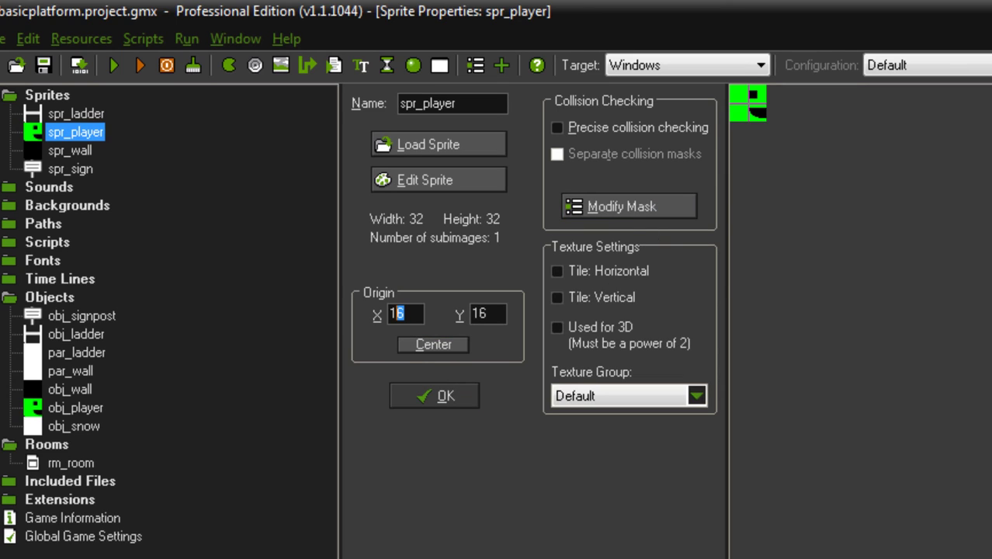
type("14")
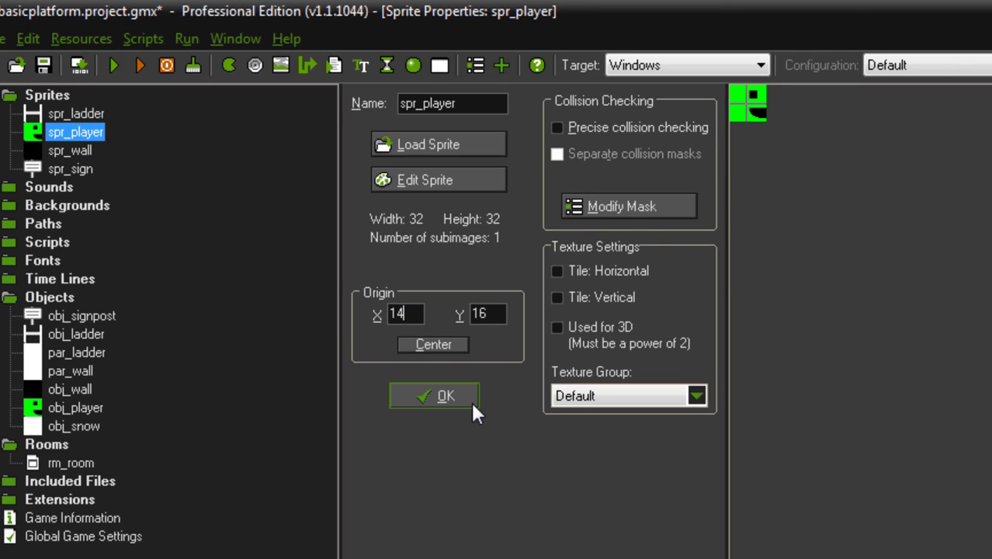